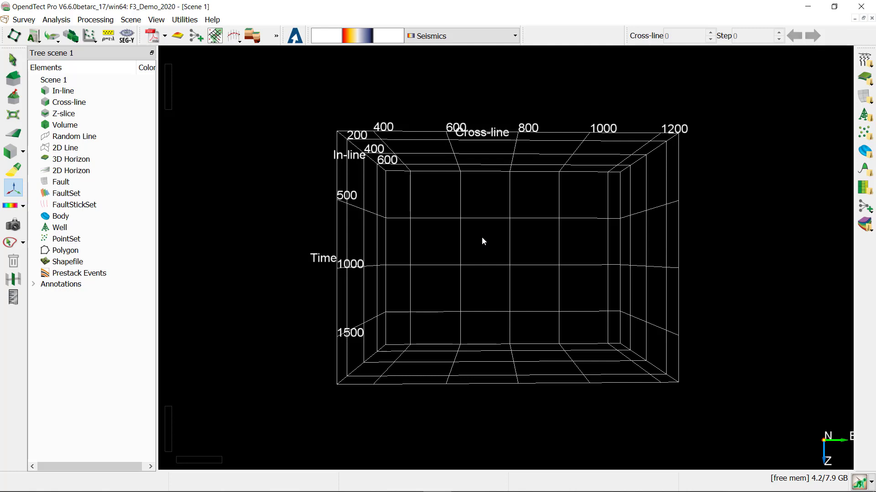
Add the Well correlation-Line 2D line to the scene with its default data loaded.
right_click(66, 150)
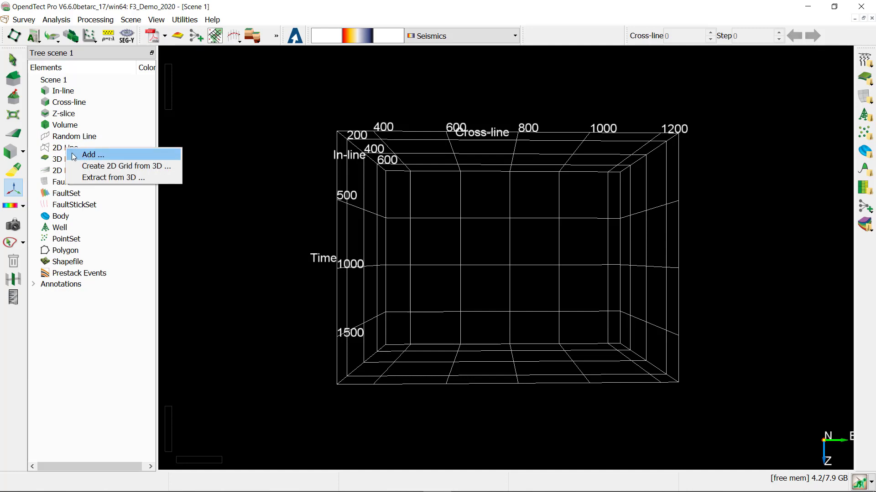
left_click(74, 156)
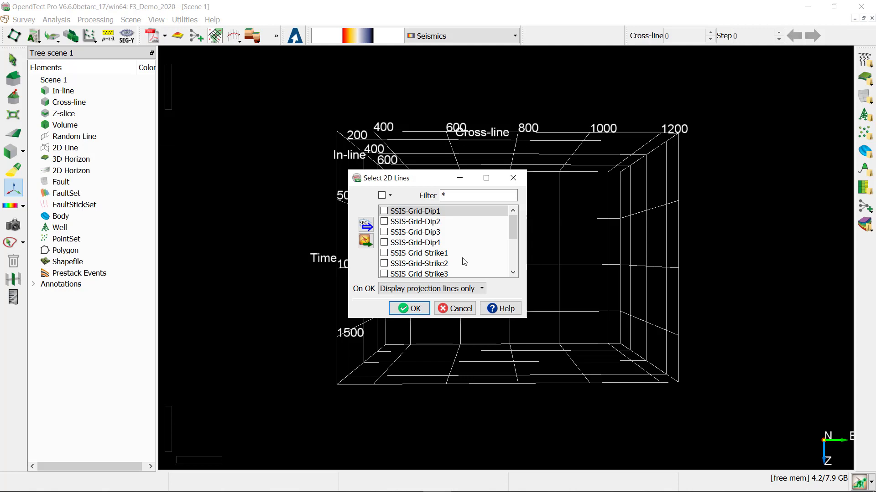
scroll(465, 259, "down", 3)
left_click(384, 254)
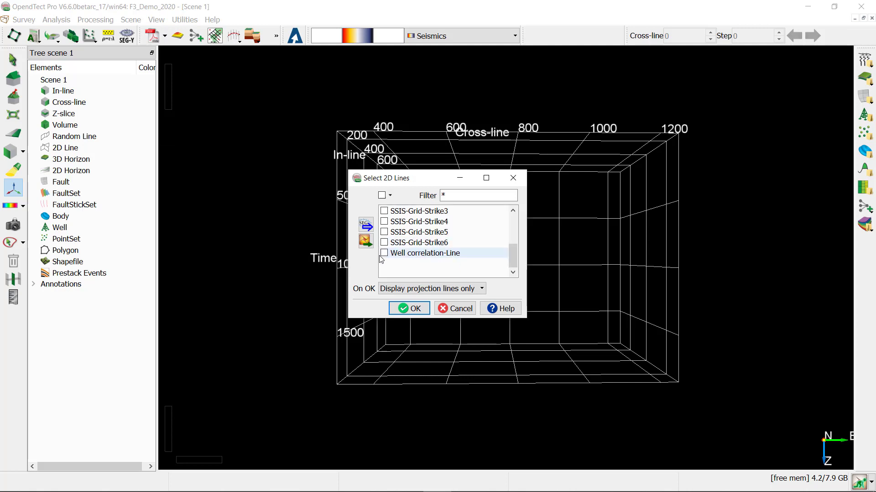
left_click(404, 289)
left_click(407, 309)
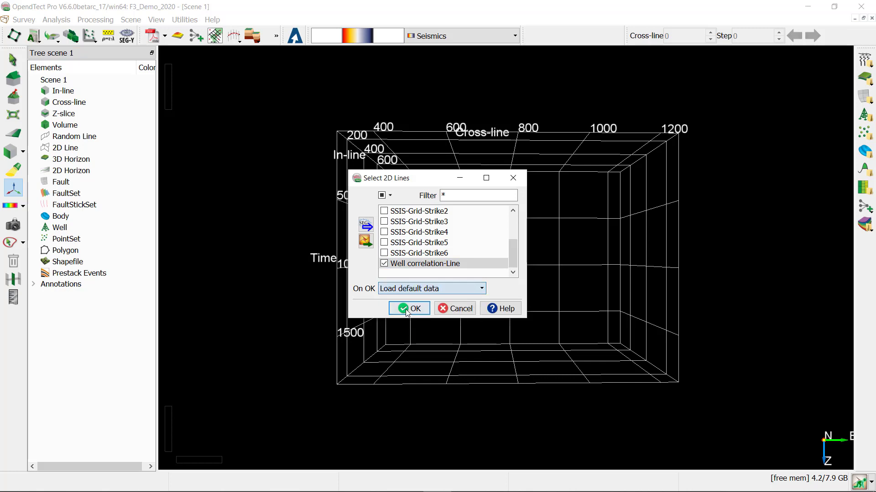
left_click(406, 310)
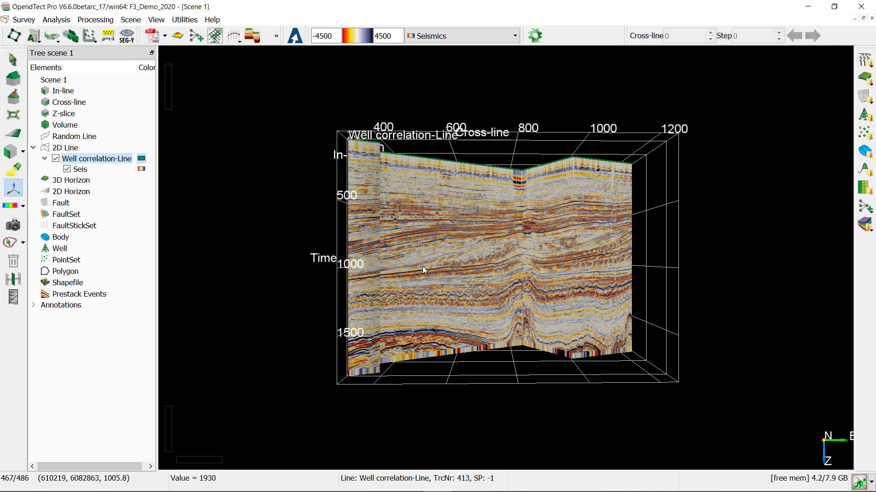
Select the Seis data under Well correlation-Line and display it in a 2D viewer.
left_click(82, 171)
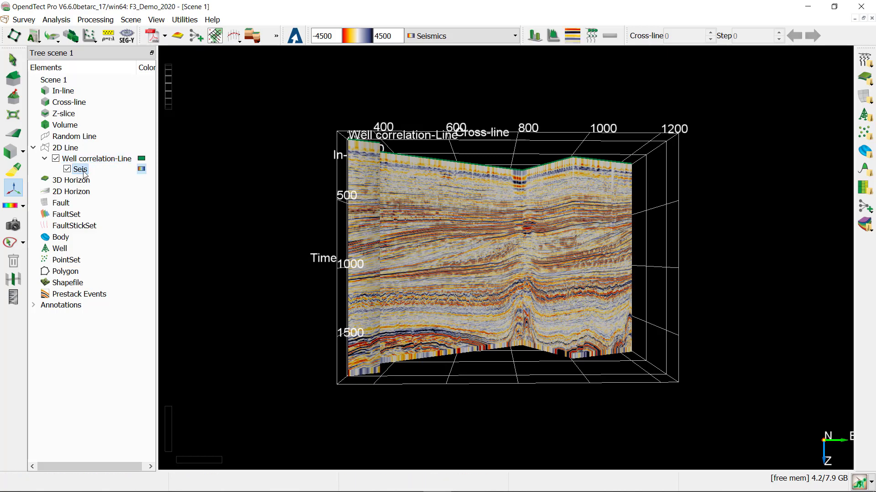
right_click(84, 174)
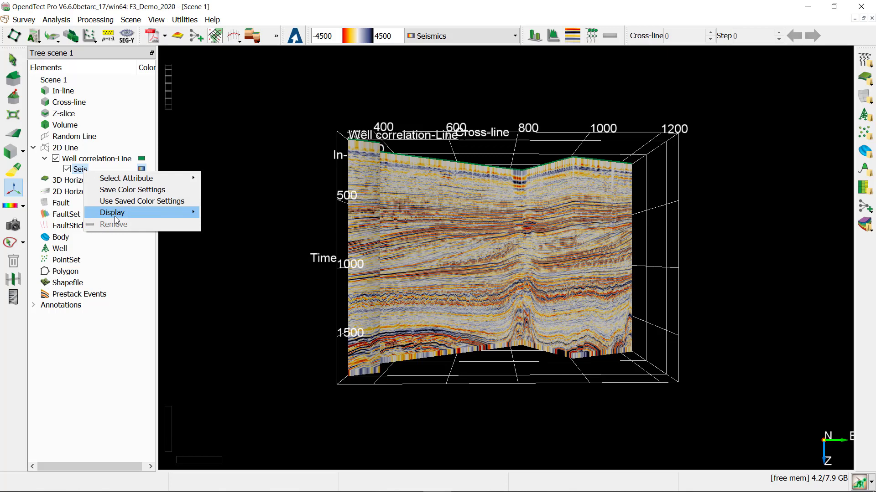
mouse_move(114, 216)
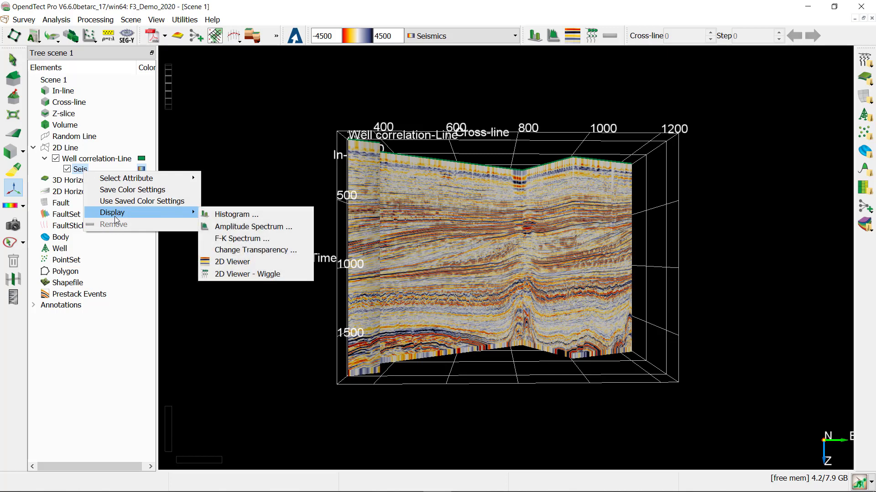
left_click(256, 263)
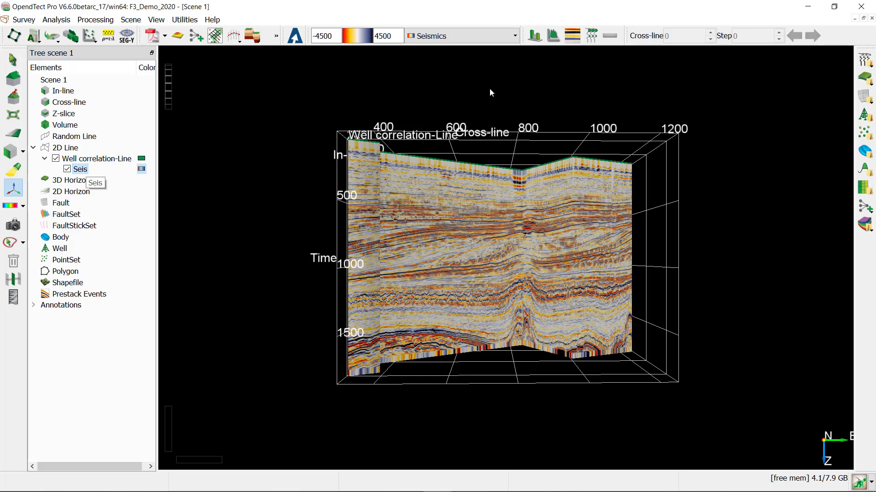
left_click(567, 39)
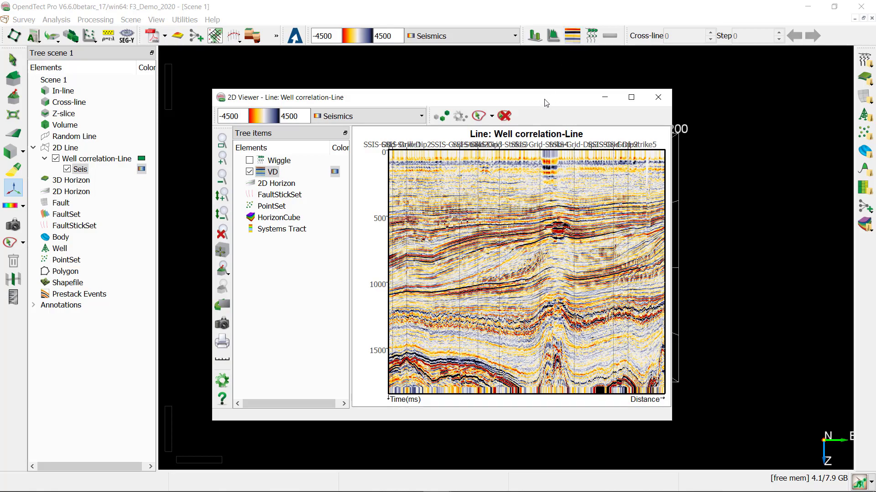
Maximize the viewer and start tracking New 2D Horizon 1 in Section Auto-track mode.
double_click(547, 103)
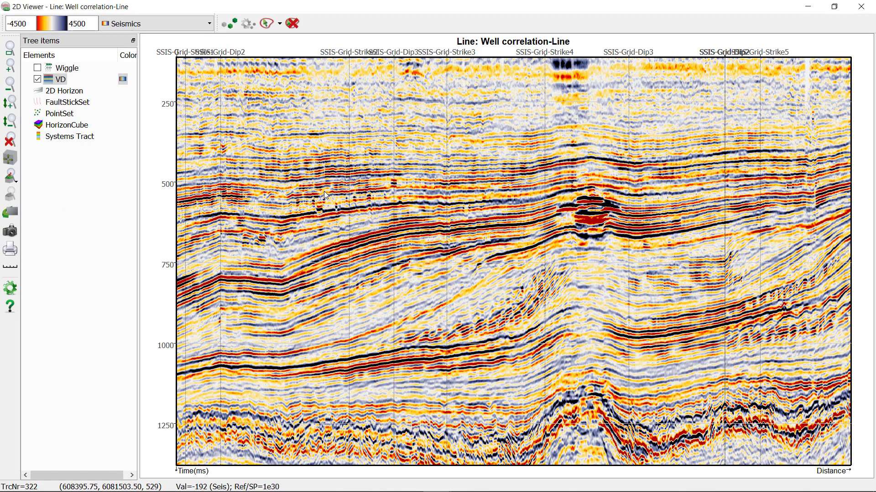
right_click(63, 94)
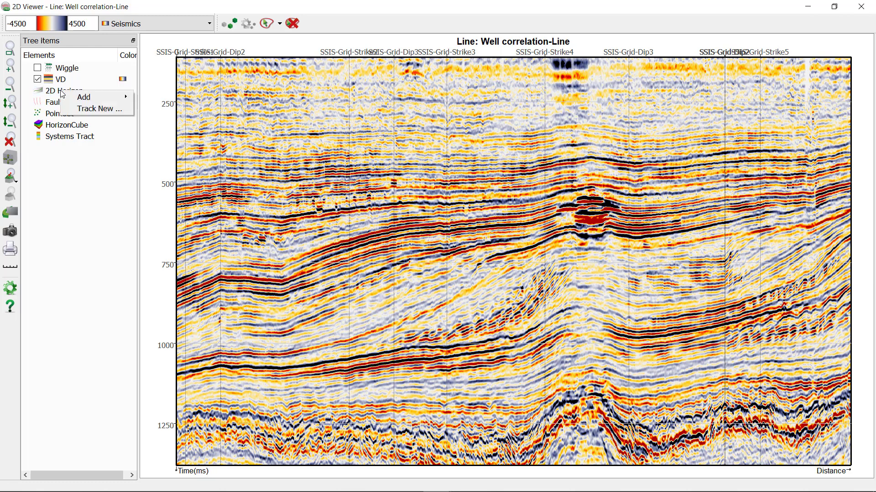
left_click(114, 109)
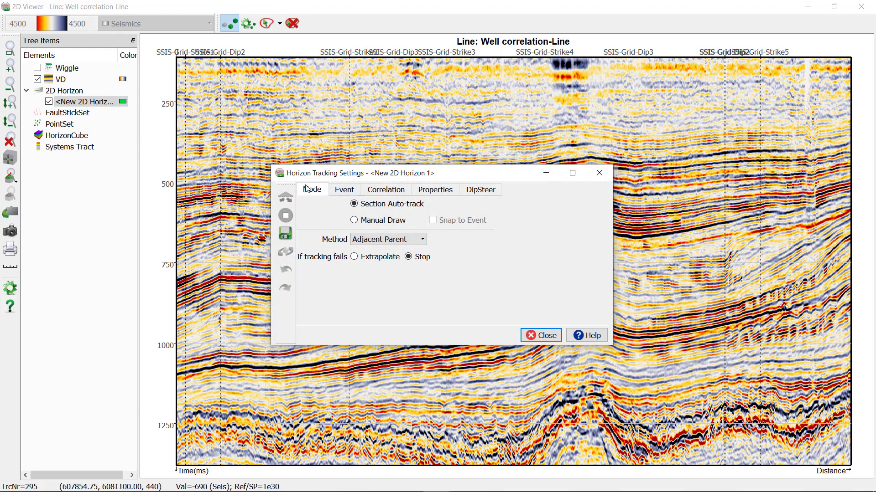
left_click(349, 192)
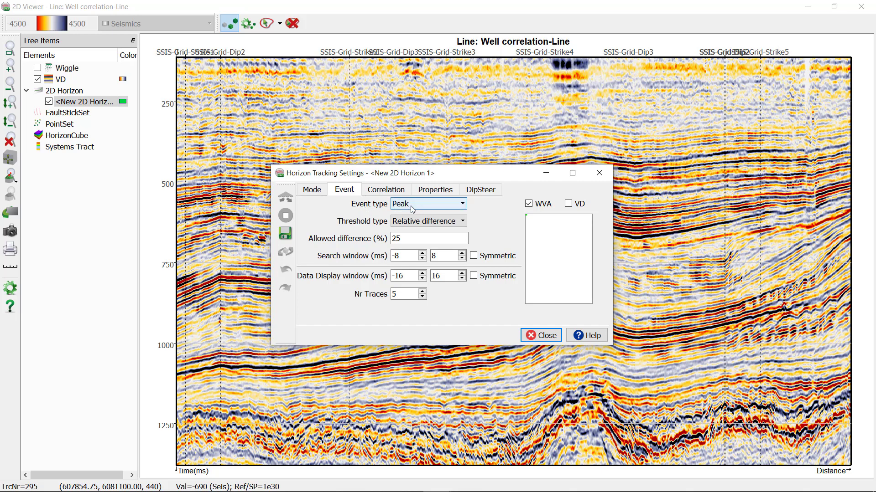
left_click(313, 196)
left_click_drag(505, 177, 237, 328)
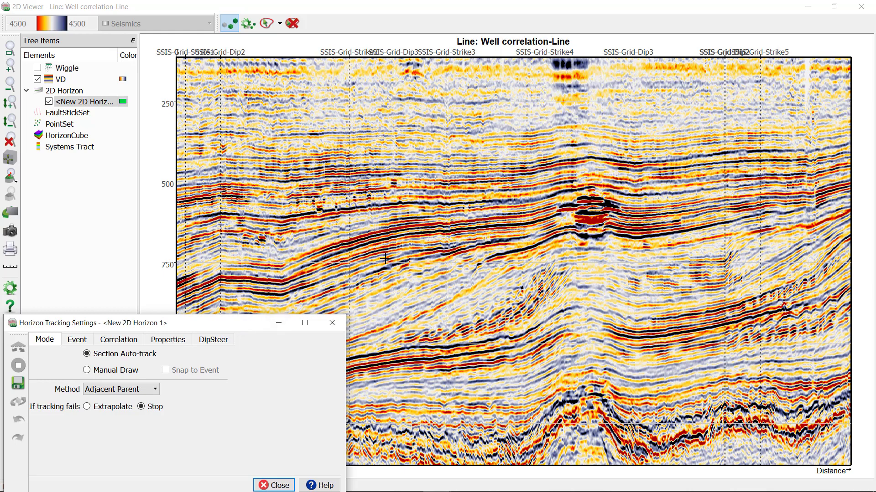
Seed an auto-tracked green horizon on the target reflector of the Well correlation-Line.
scroll(404, 257, "up", 2)
left_click_drag(407, 257, 528, 172)
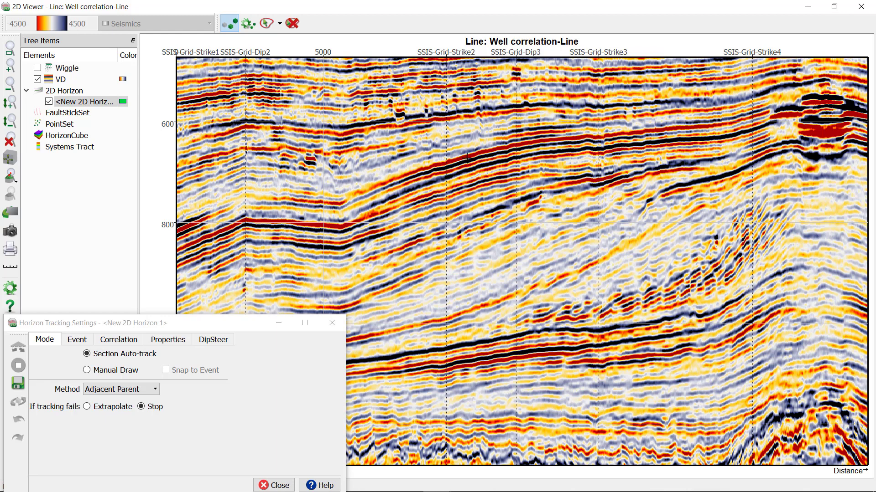
scroll(467, 158, "up", 1)
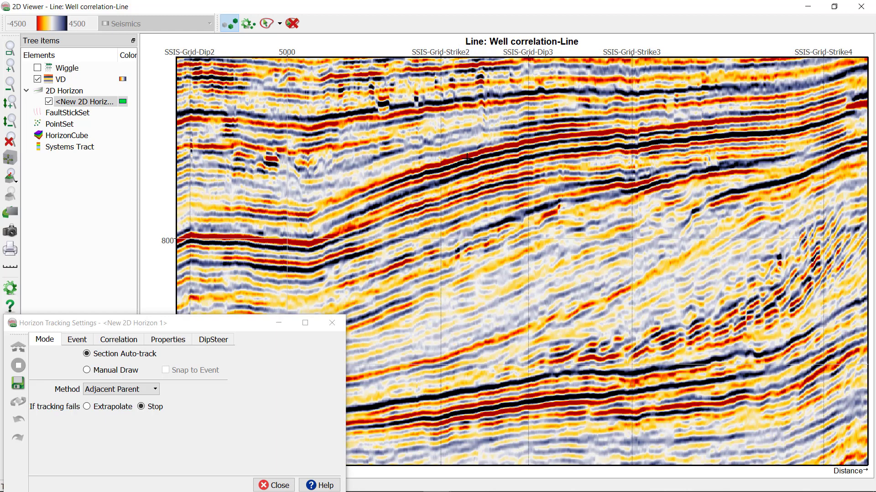
left_click(383, 186)
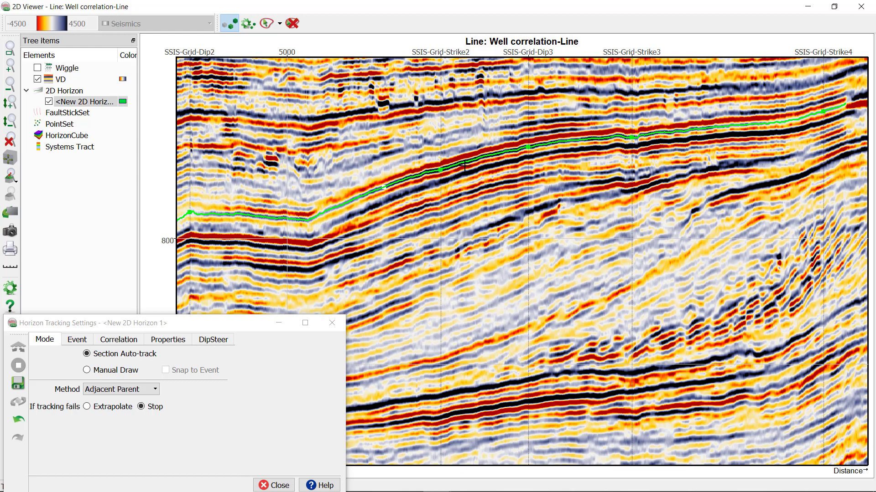
Extend the horizon past the dome and zoom in on its right end near 600 ms.
scroll(564, 156, "right", 5)
scroll(631, 198, "right", 2)
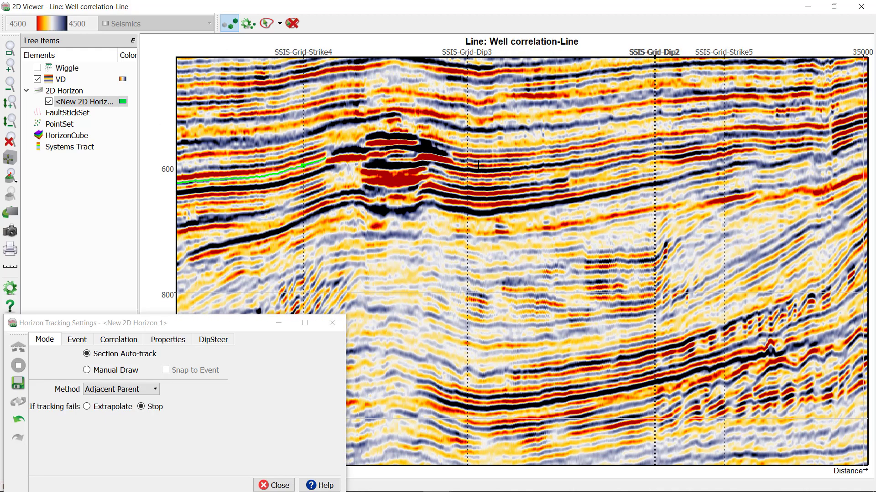
left_click_drag(476, 162, 655, 142)
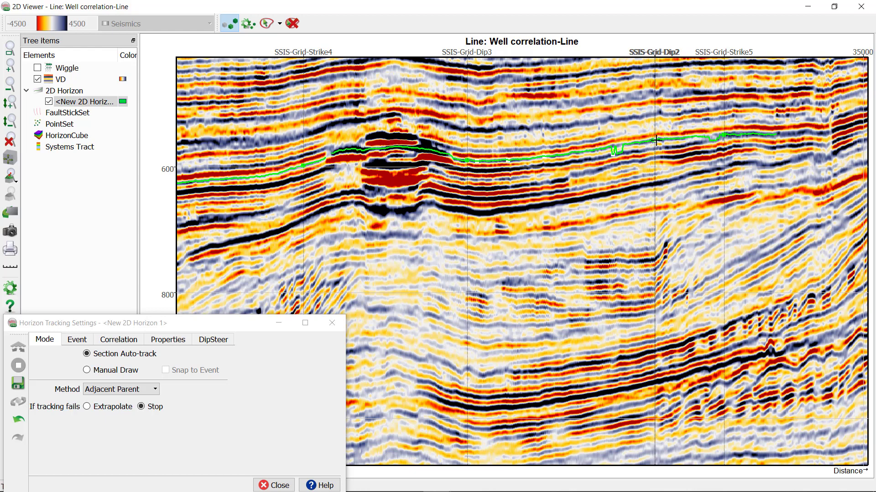
left_click_drag(588, 147, 555, 184)
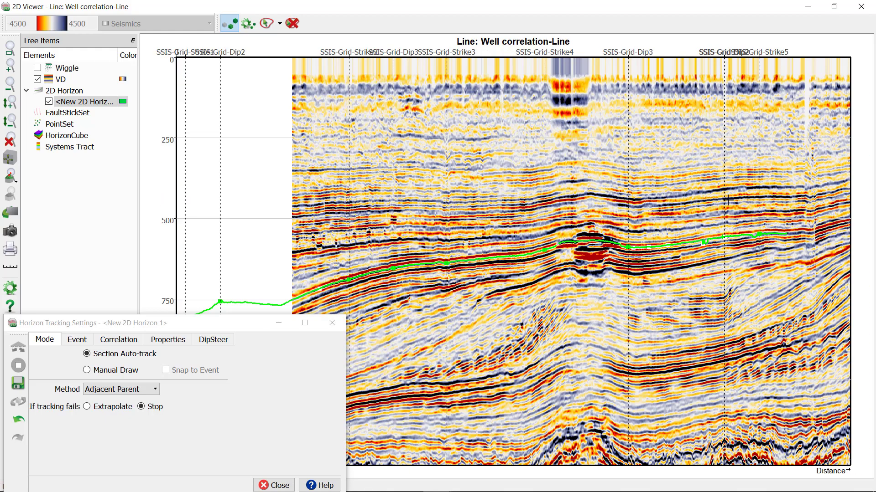
scroll(787, 193, "down", 2)
scroll(391, 227, "down", 3)
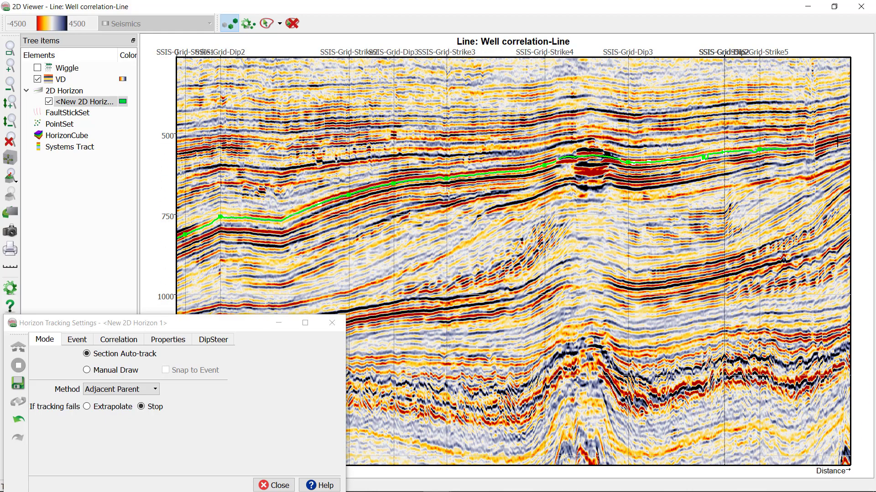
scroll(844, 141, "up", 4)
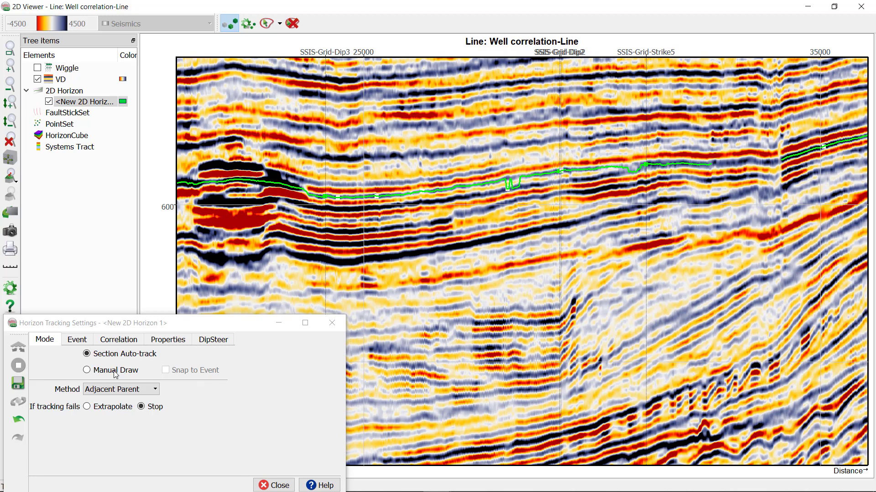
Switch tracking to Manual Draw and pick four points right of the green horizon.
left_click(97, 373)
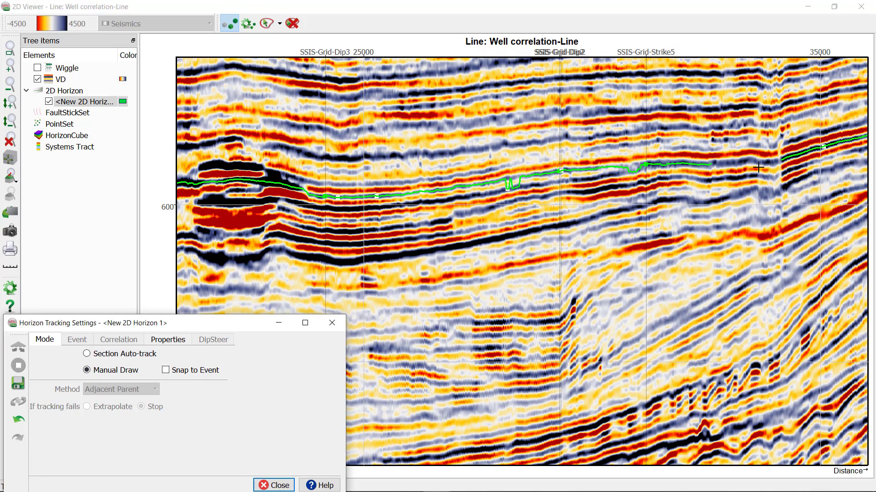
left_click(781, 160)
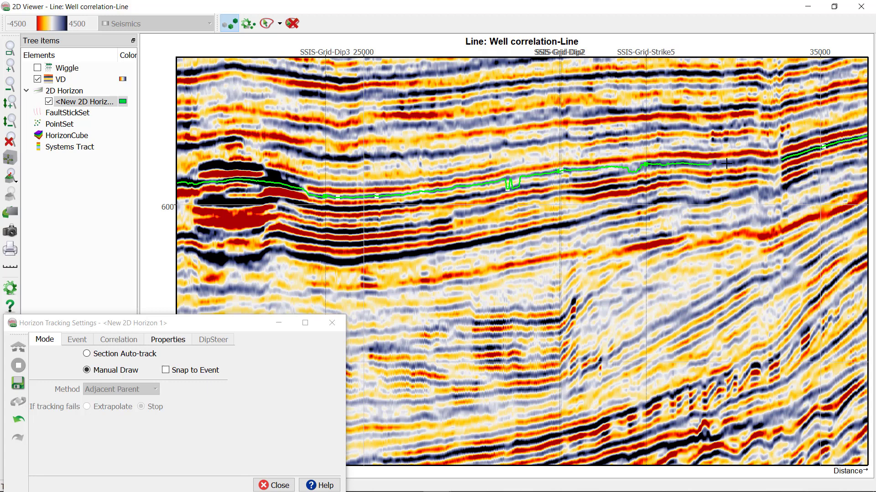
left_click(727, 163)
left_click(745, 162)
left_click(759, 162)
left_click(770, 163)
Draw along the reflector, then enable Snap to Event and draw a snapped segment.
left_click_drag(716, 181, 796, 174)
left_click(166, 371)
left_click_drag(720, 165, 793, 155)
Save New 2D Horizon 1 as output horizon My_2D_Horizon1.
right_click(92, 103)
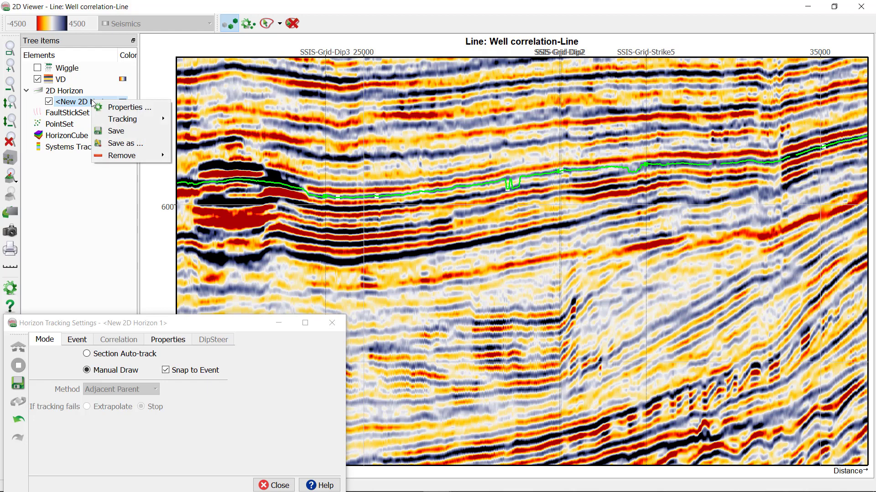
left_click(117, 133)
left_click(430, 233)
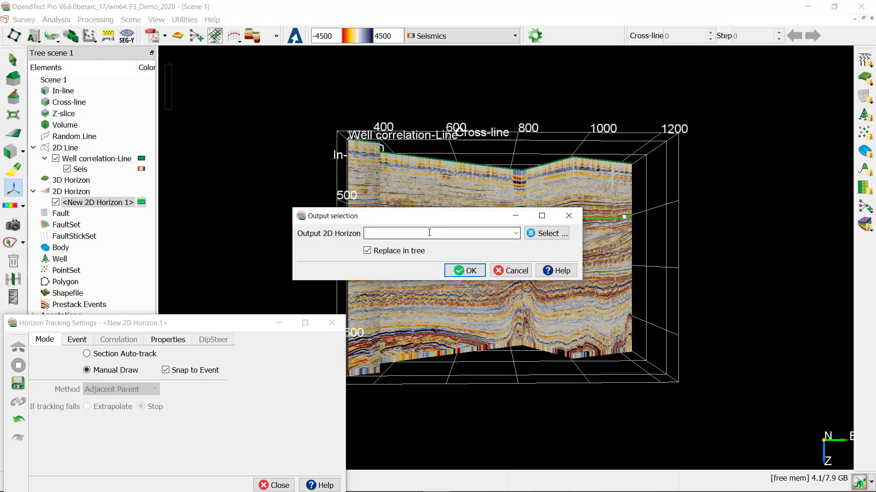
type("My_2D_Horizon1")
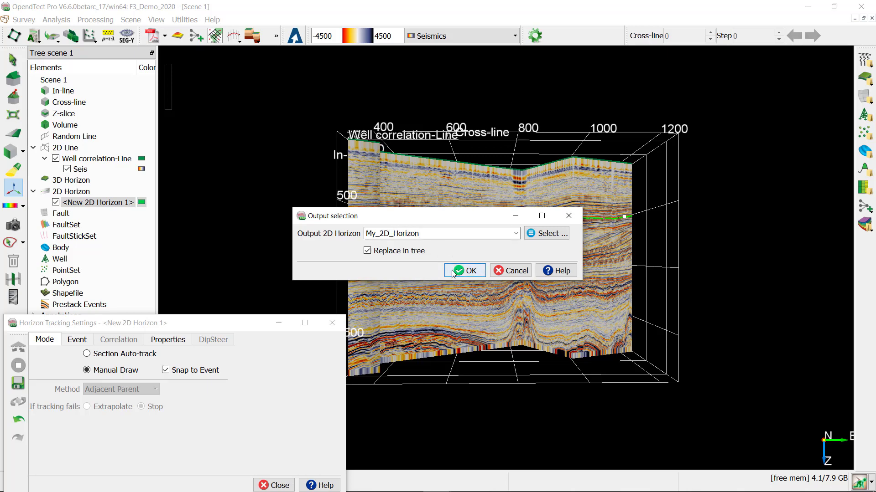
left_click(464, 270)
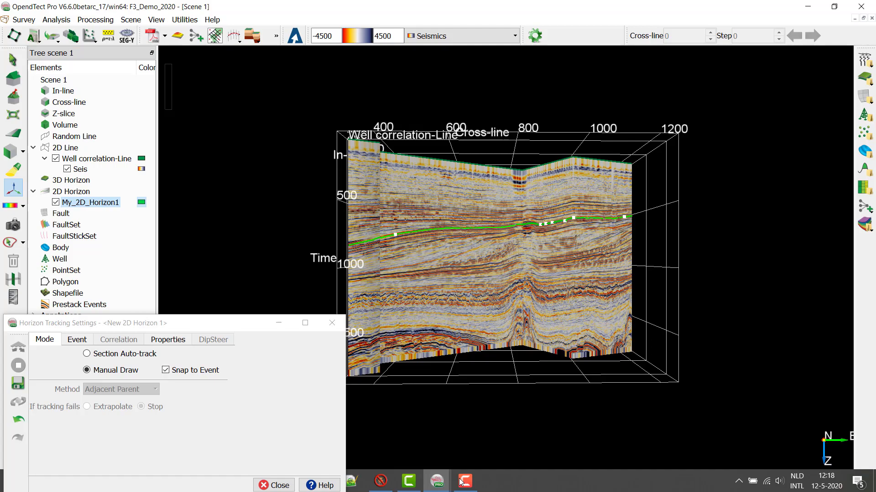
Bring back the Well correlation-Line viewer, close Horizon Tracking Settings, and zoom out on My_2D_Horizon1.
mouse_move(437, 481)
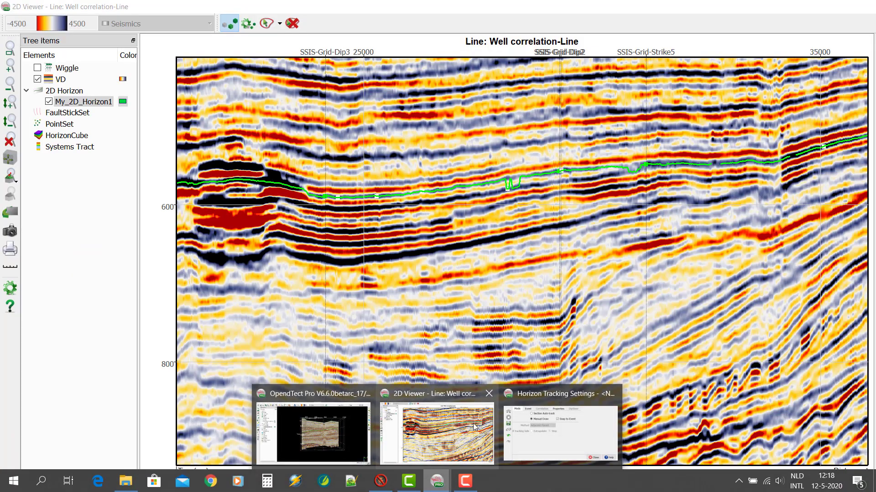
left_click(474, 428)
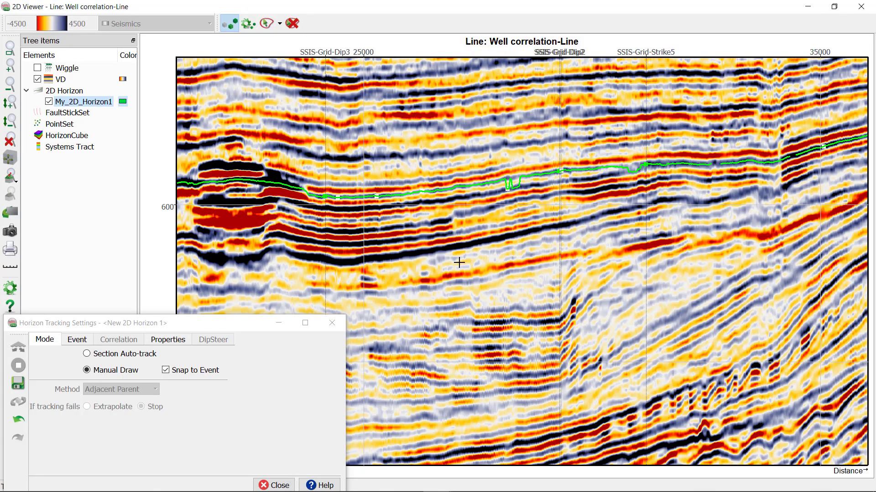
scroll(458, 262, "down", 4)
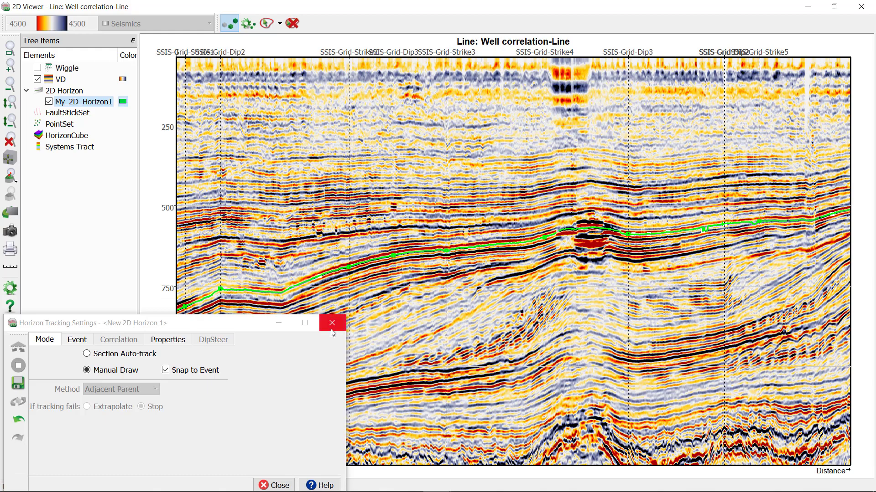
left_click(332, 333)
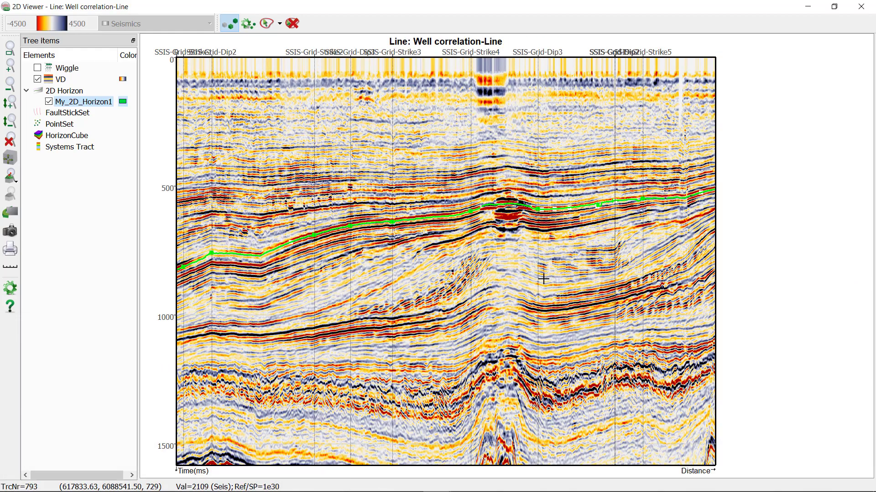
scroll(544, 279, "up", 2)
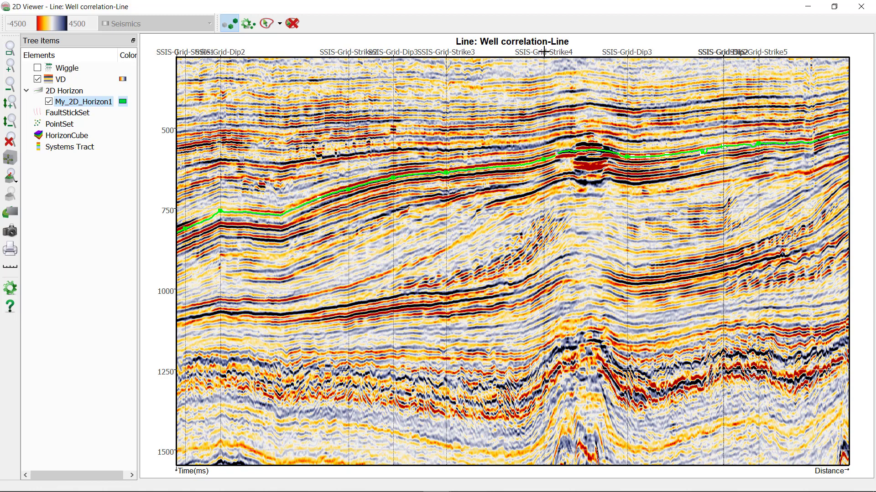
Show SSIS-Grid-Strike4 in a full-screen viewer and select My_2D_Horizon1 for editing.
right_click(547, 52)
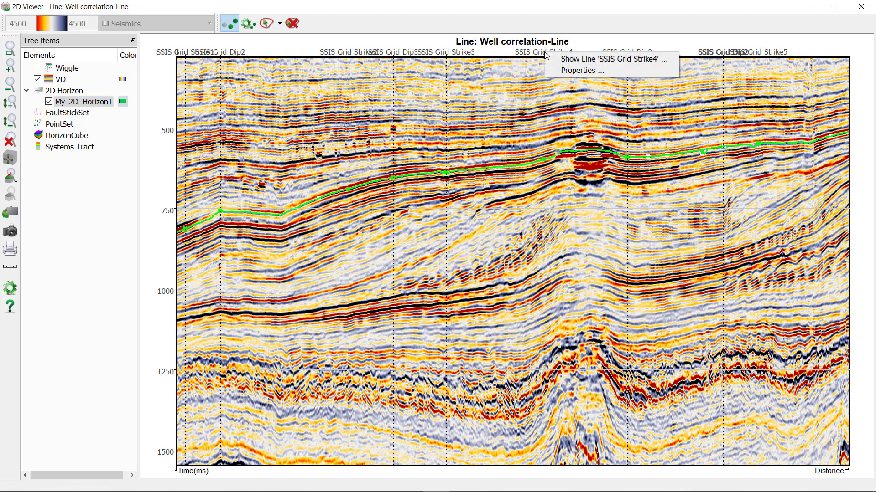
left_click(560, 58)
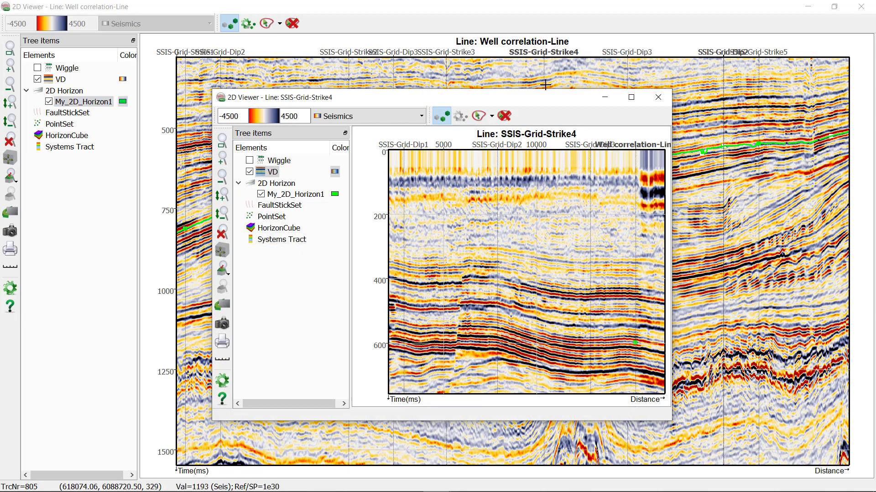
double_click(543, 101)
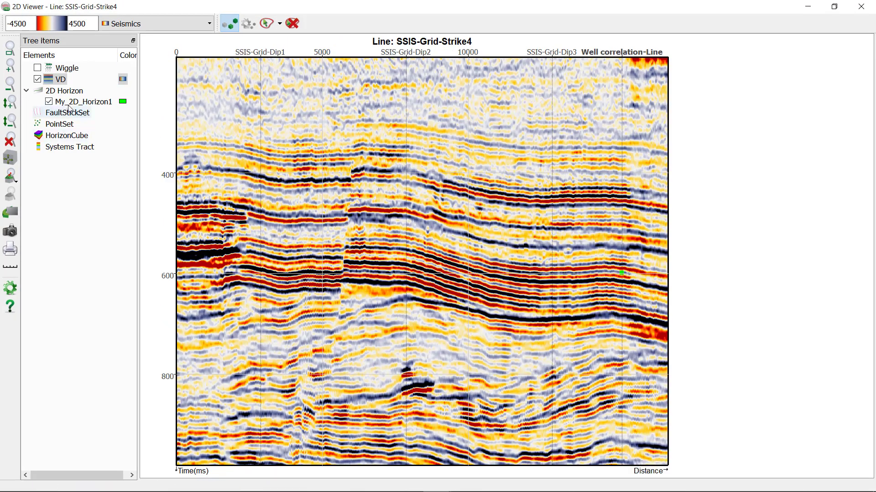
left_click(74, 105)
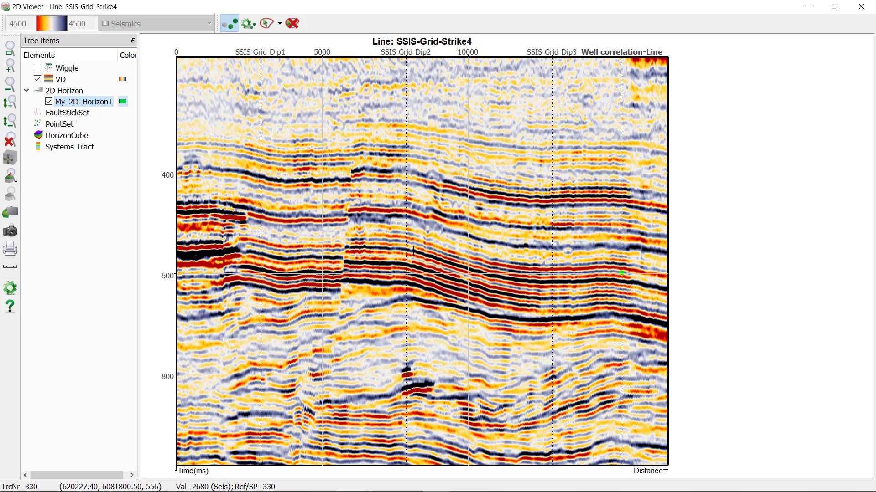
Zoom in and draw My_2D_Horizon1 leftward from the tie point near 600 ms.
scroll(644, 278, "up", 2)
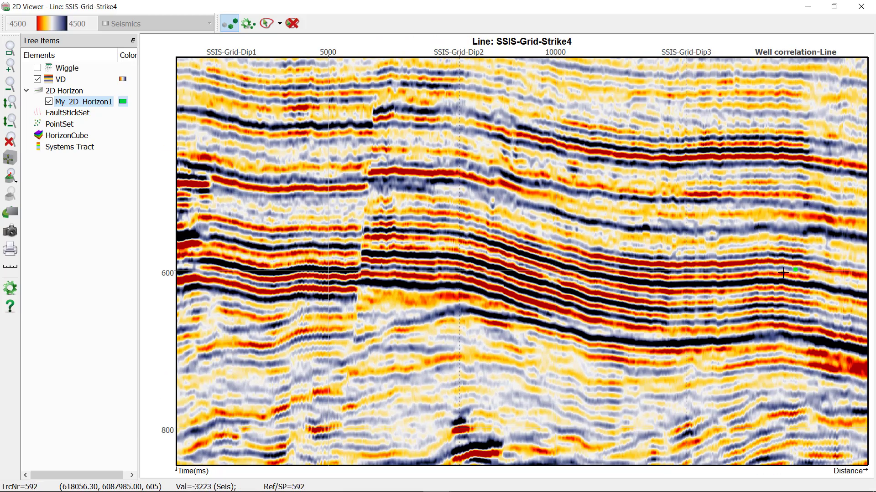
scroll(782, 273, "up", 1)
scroll(775, 267, "up", 1)
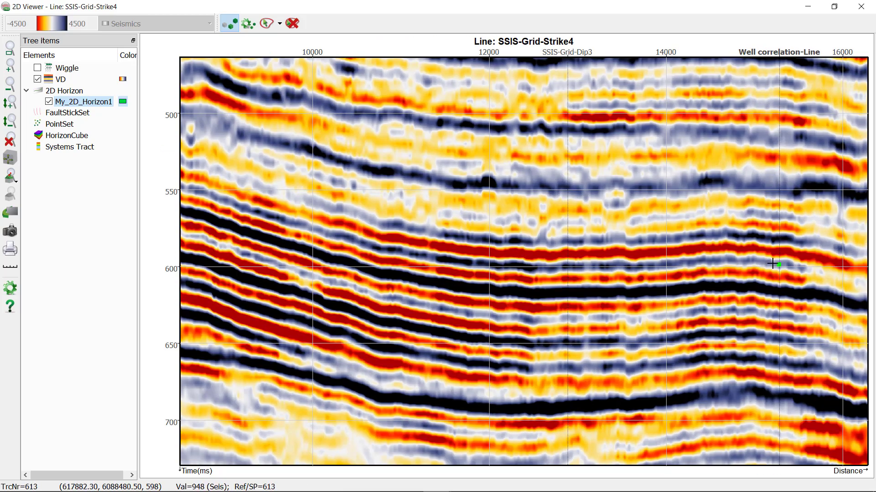
left_click_drag(773, 264, 466, 257)
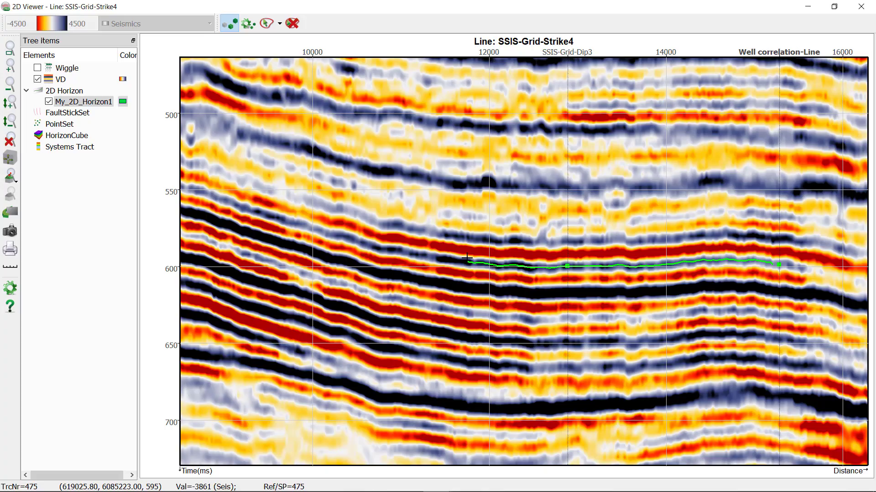